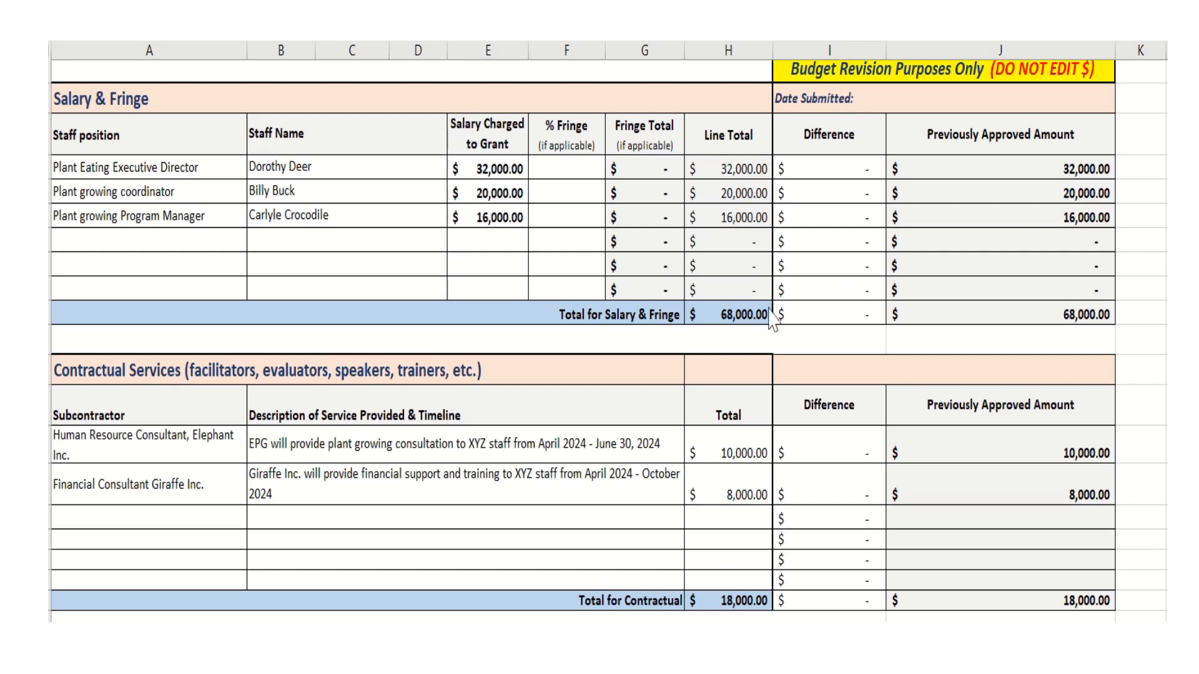
# - Review the whole budget form, from the organization details through salary, contractual, travel, supplies, other and indirect costs
pyautogui.scroll(3, 693, 324)
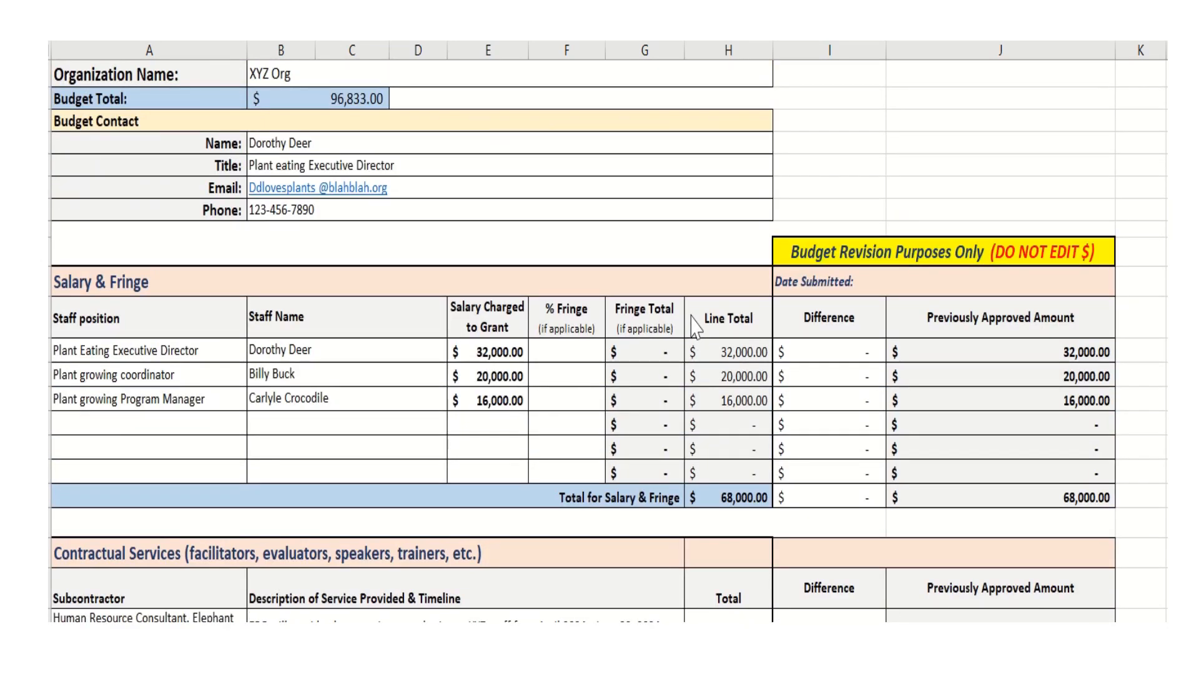
pyautogui.scroll(-1, 693, 325)
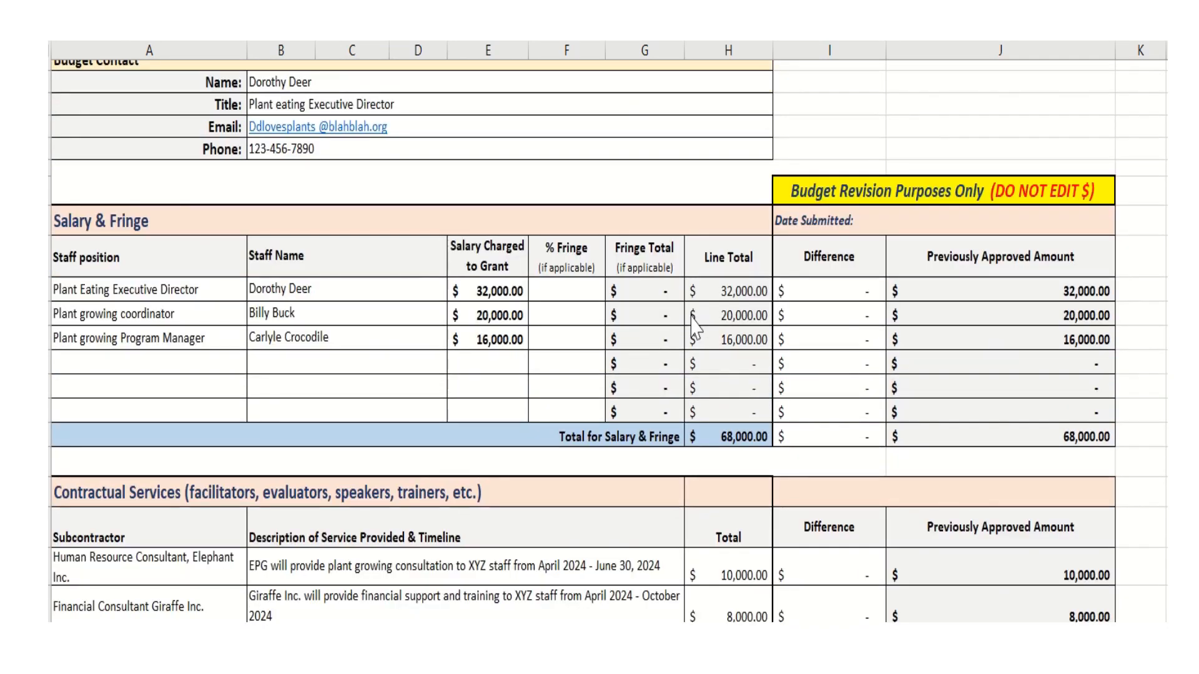
pyautogui.scroll(-1, 694, 326)
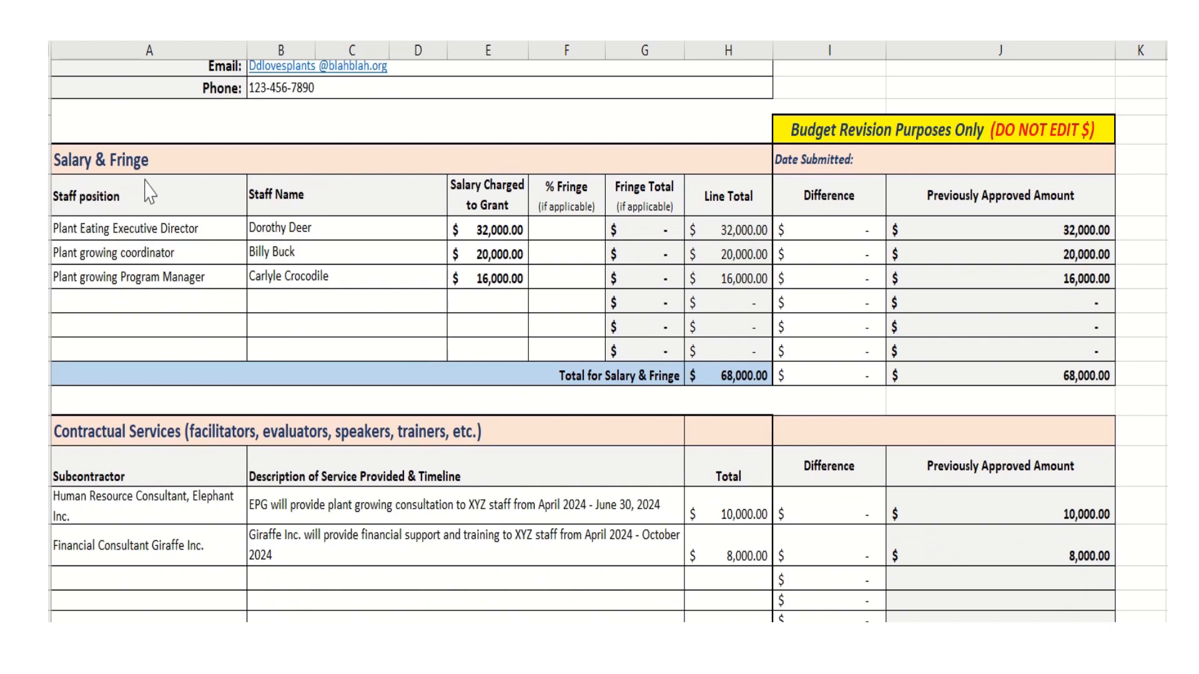
pyautogui.scroll(-1, 150, 266)
pyautogui.scroll(-1, 149, 266)
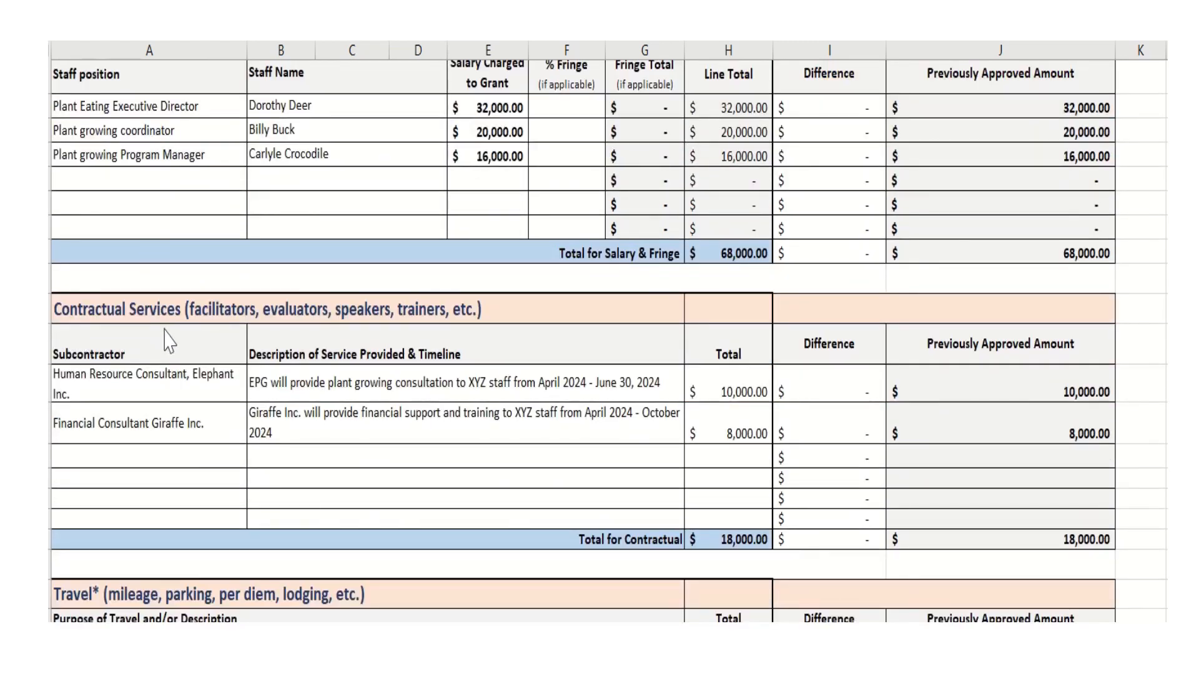
pyautogui.scroll(-3, 169, 340)
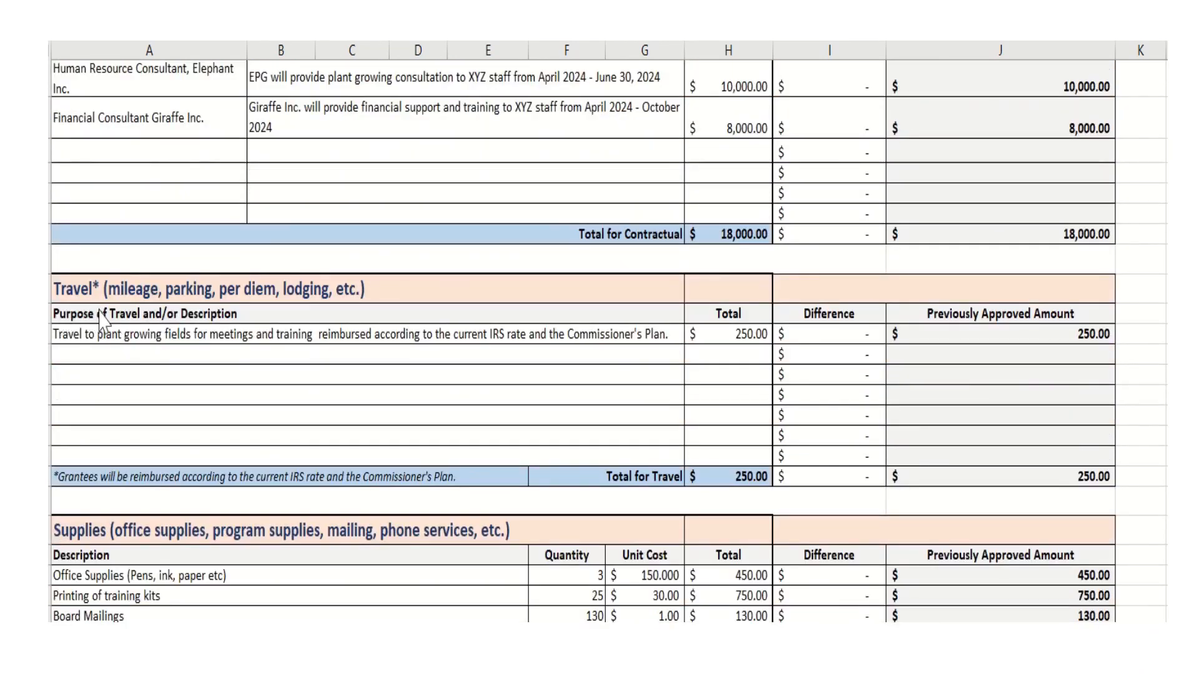
pyautogui.scroll(-4, 136, 379)
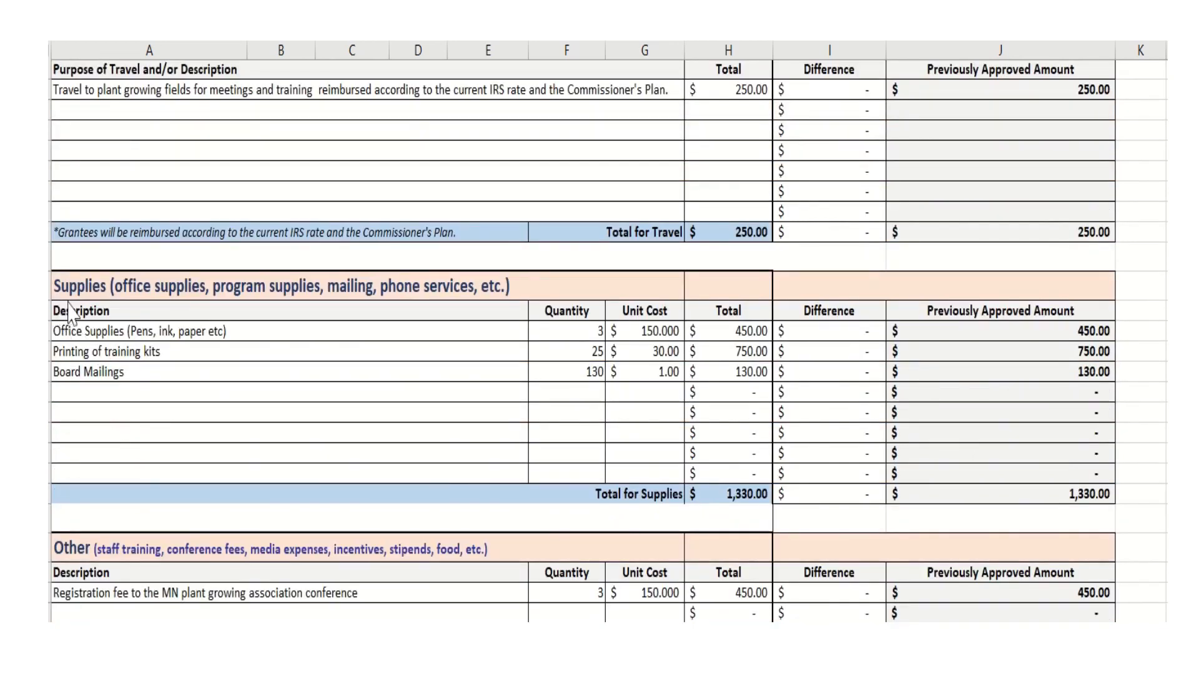
pyautogui.scroll(-4, 93, 309)
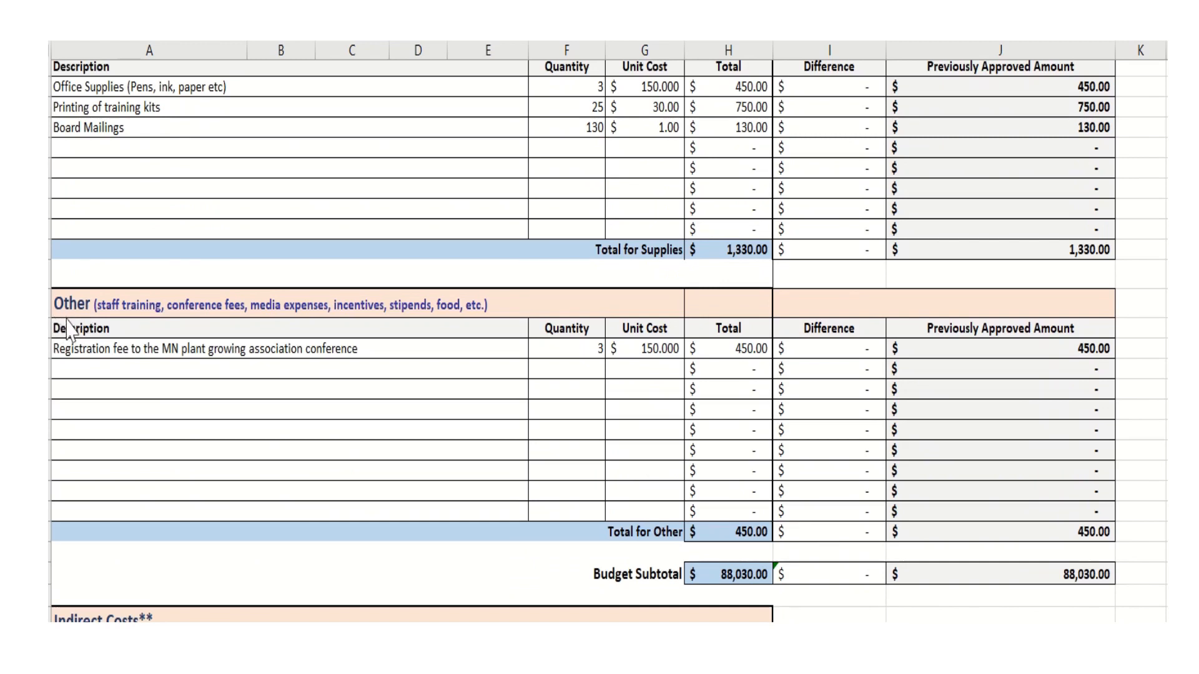
pyautogui.scroll(-5, 85, 331)
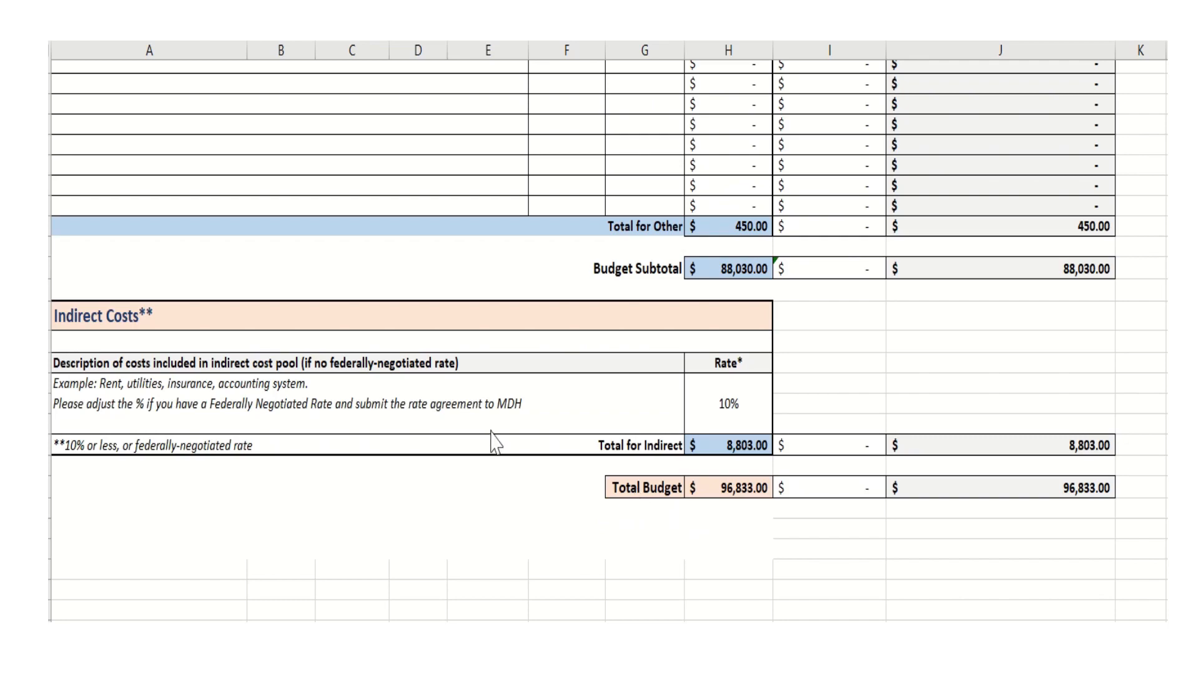
pyautogui.scroll(5, 494, 440)
pyautogui.scroll(10, 493, 440)
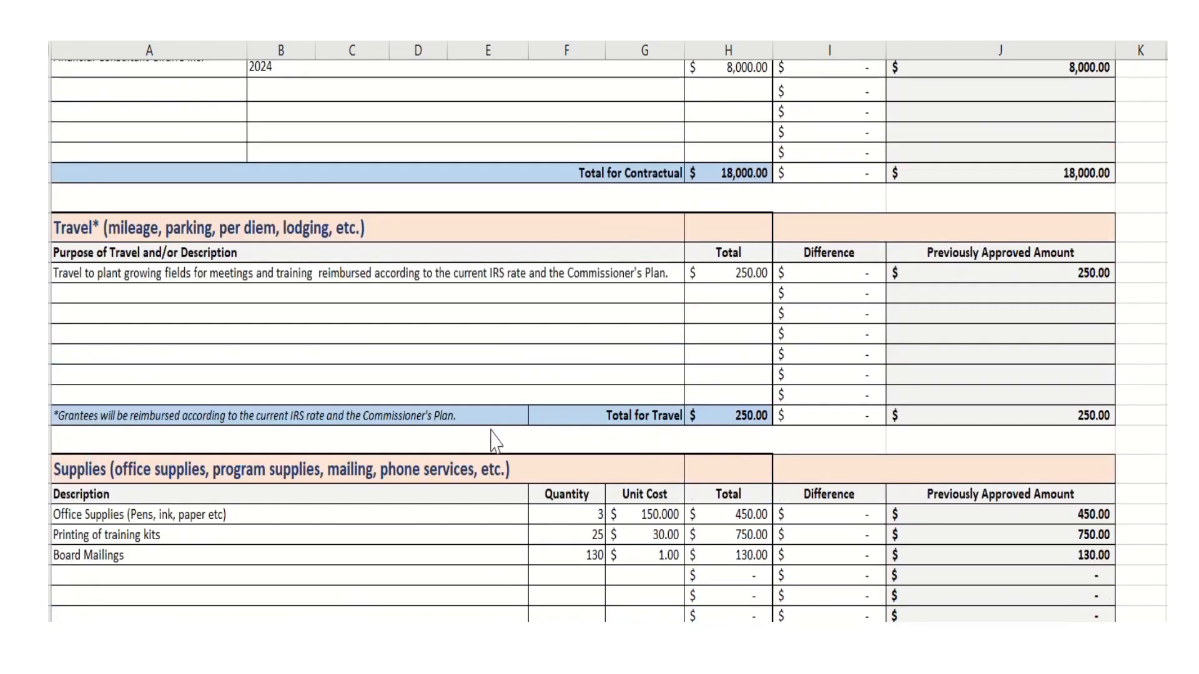
pyautogui.scroll(3, 493, 441)
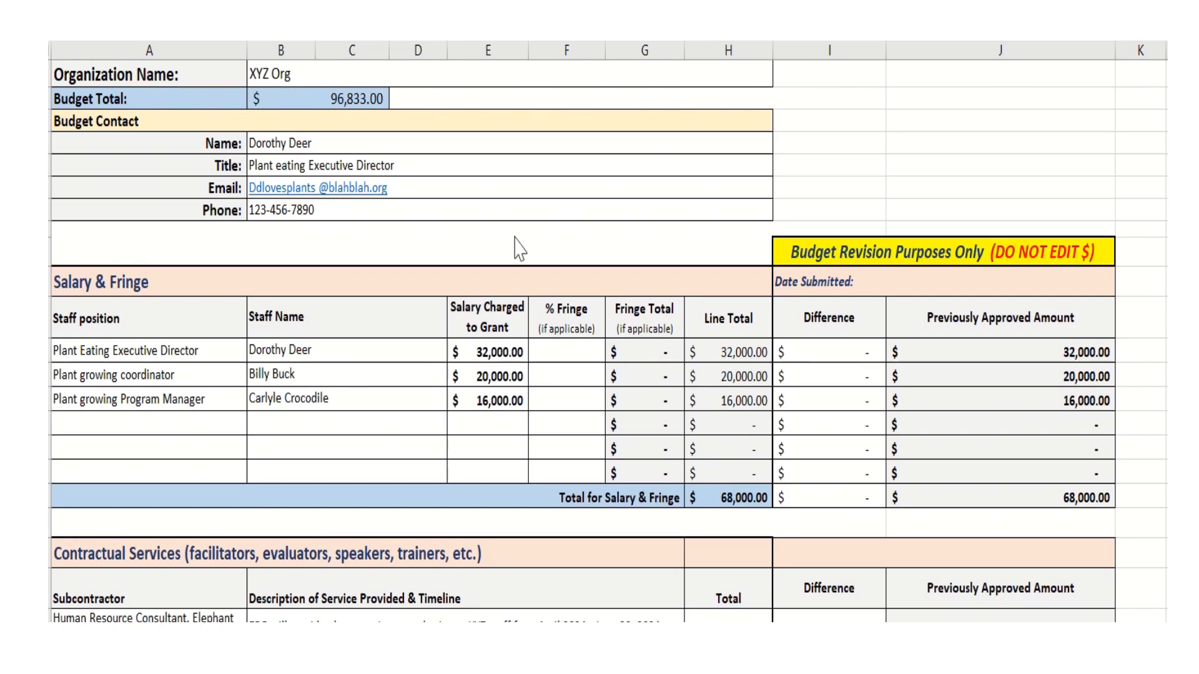
# - Set the Contractual Services total for Financial Consultant Giraffe Inc. to 12000
pyautogui.scroll(-2, 520, 250)
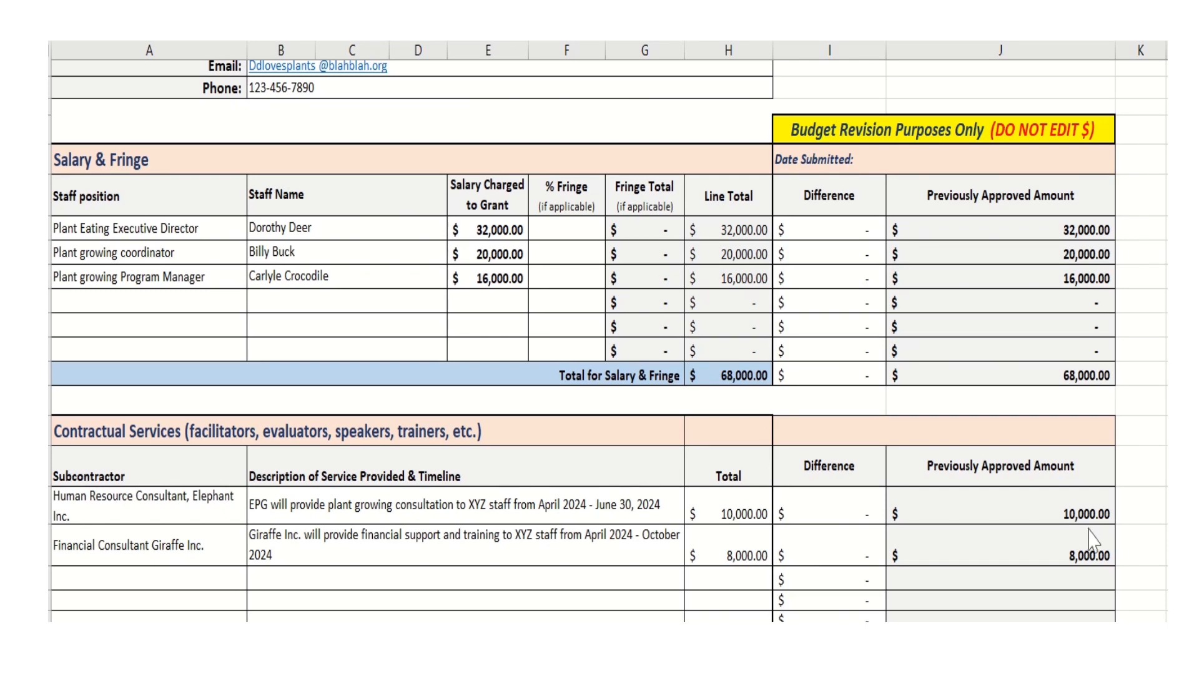
pyautogui.scroll(-1, 601, 485)
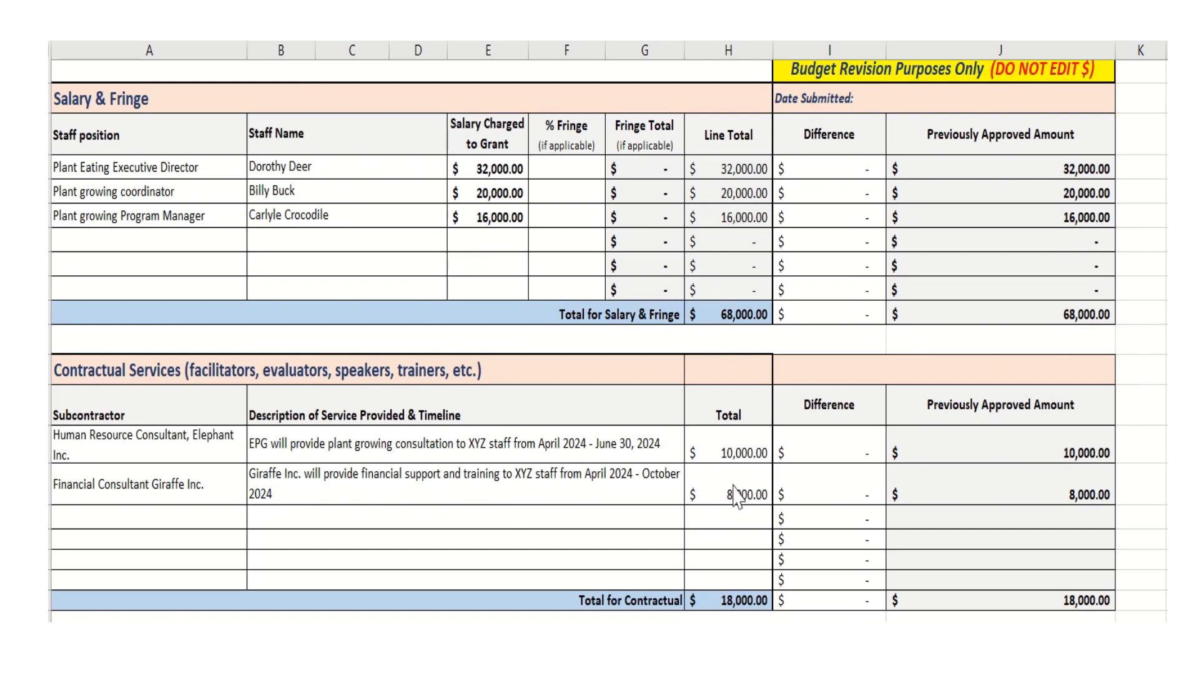
pyautogui.click(734, 486)
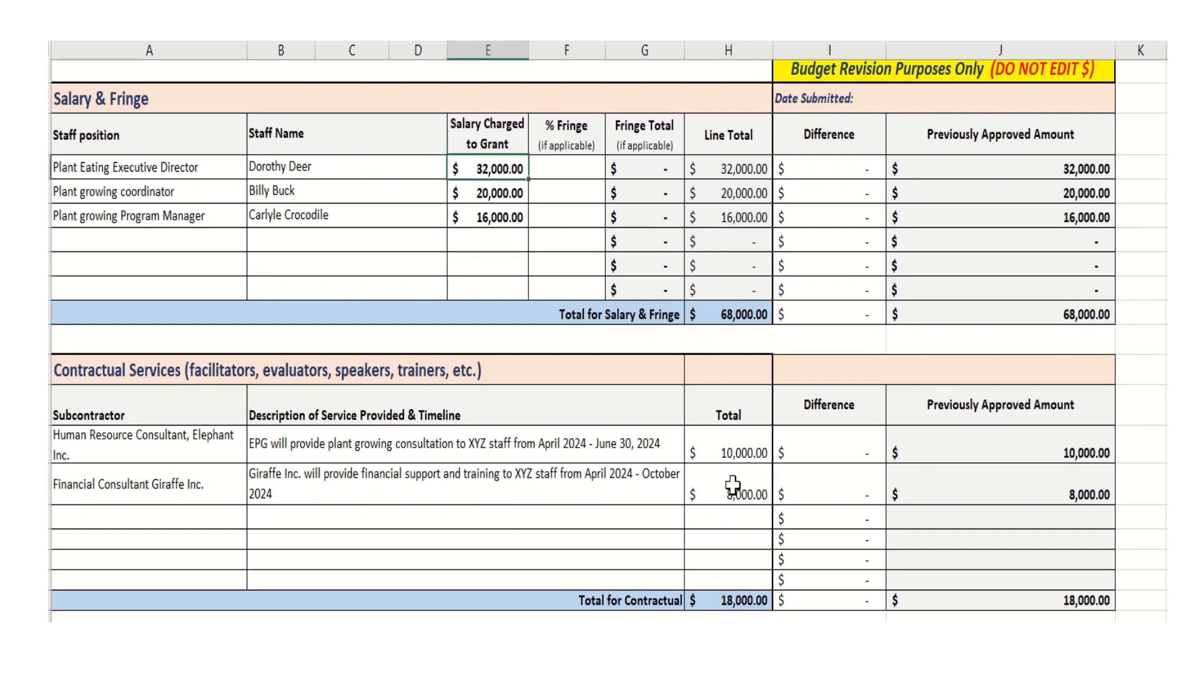
pyautogui.click(733, 485)
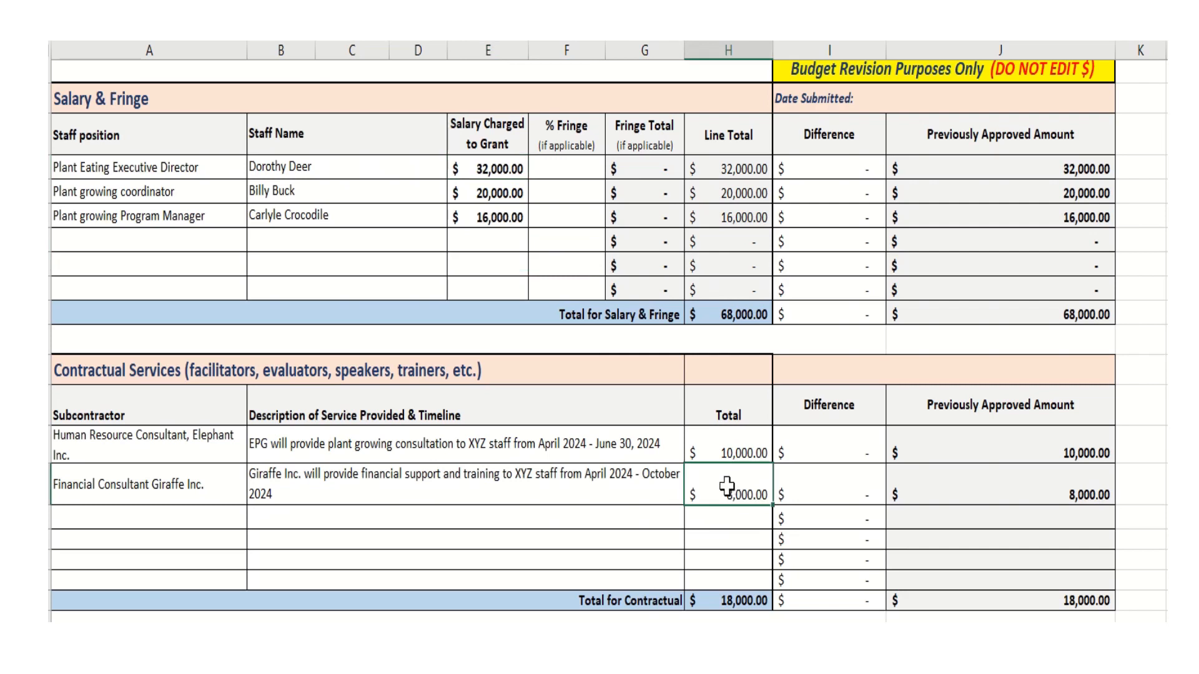
pyautogui.write('12000')
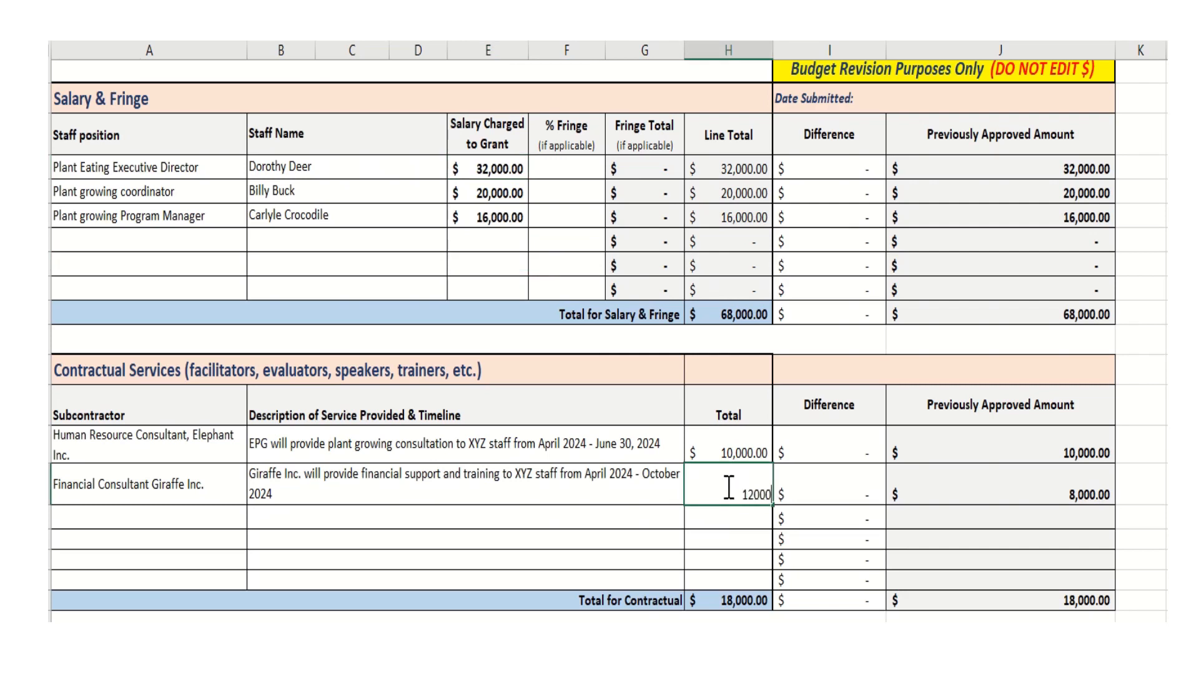
pyautogui.press('Return')
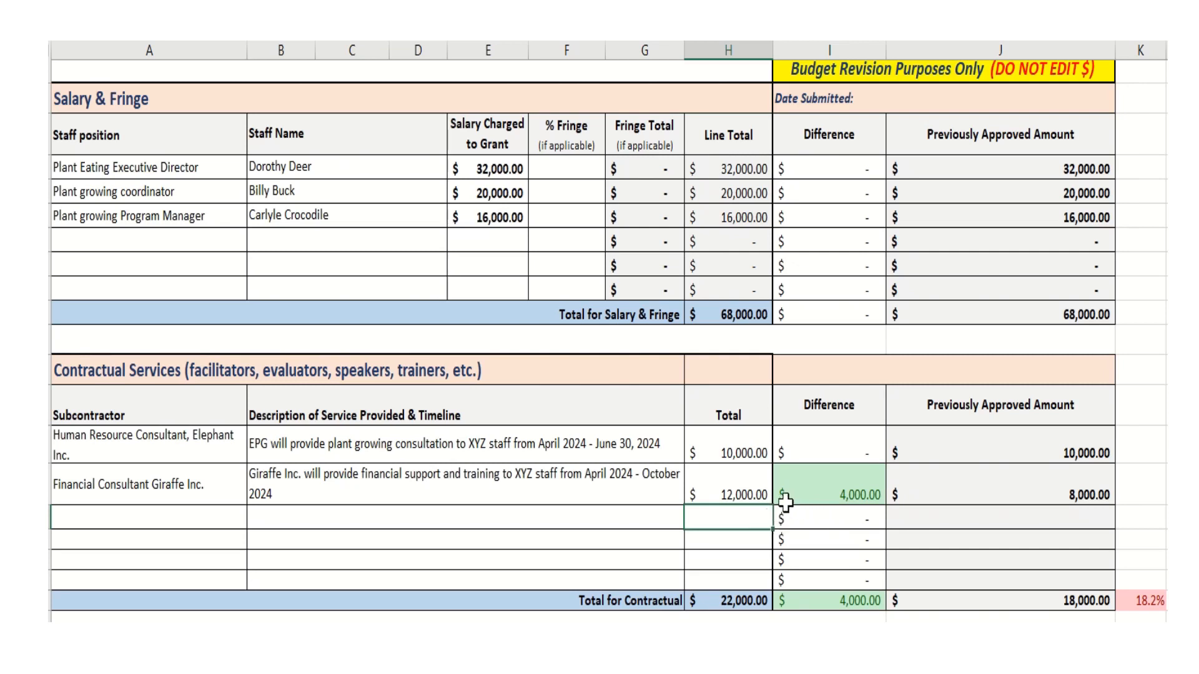
# - In the Giraffe Inc. service description, strike through "October 2024" and add "January 2025" after it
pyautogui.click(574, 488)
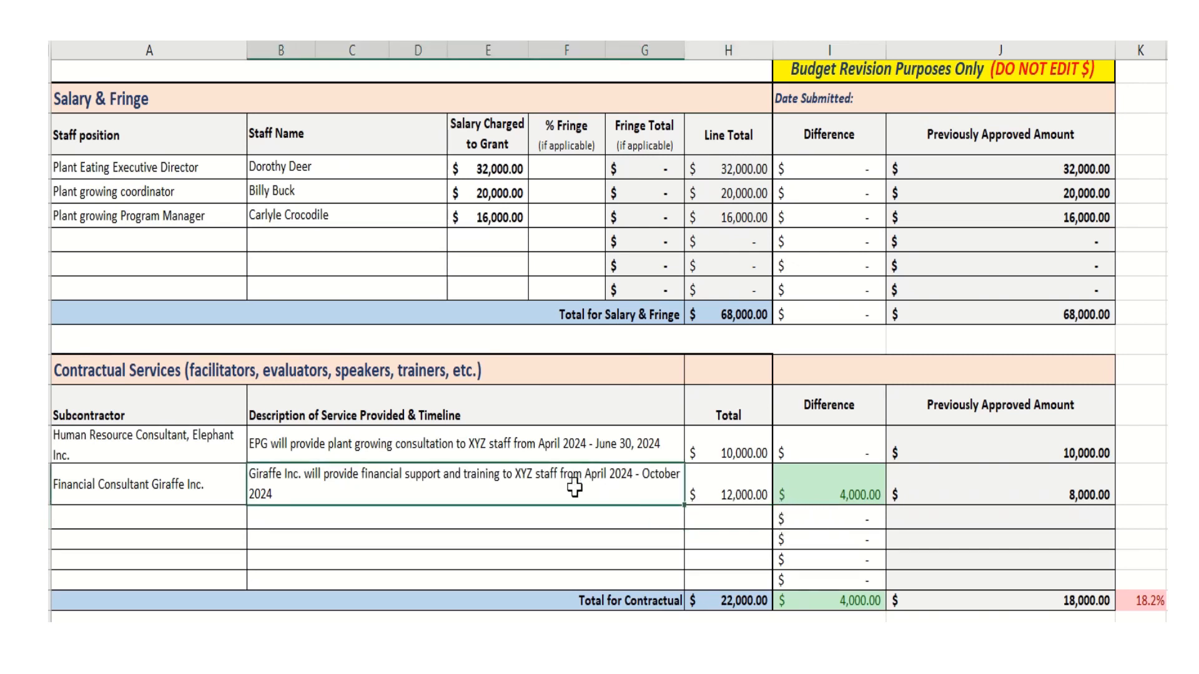
pyautogui.doubleClick(643, 486)
pyautogui.click(644, 483)
pyautogui.moveTo(643, 486); pyautogui.dragTo(681, 488)
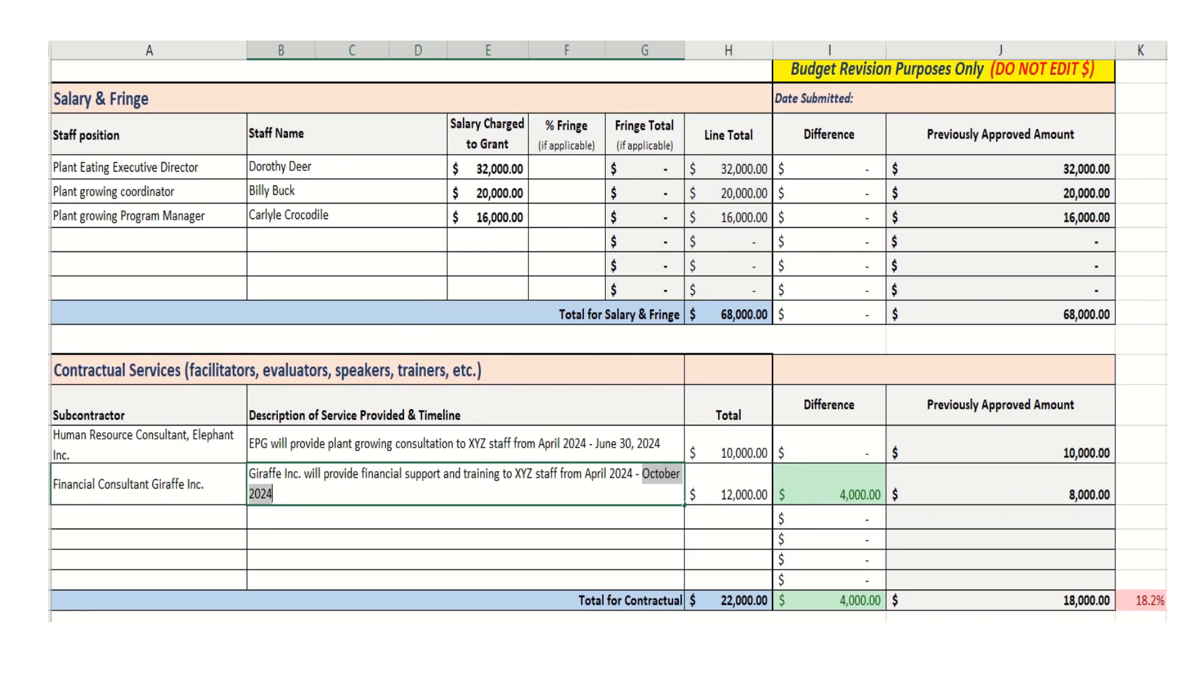
pyautogui.hotkey('ctrl', '5')
pyautogui.click(279, 489)
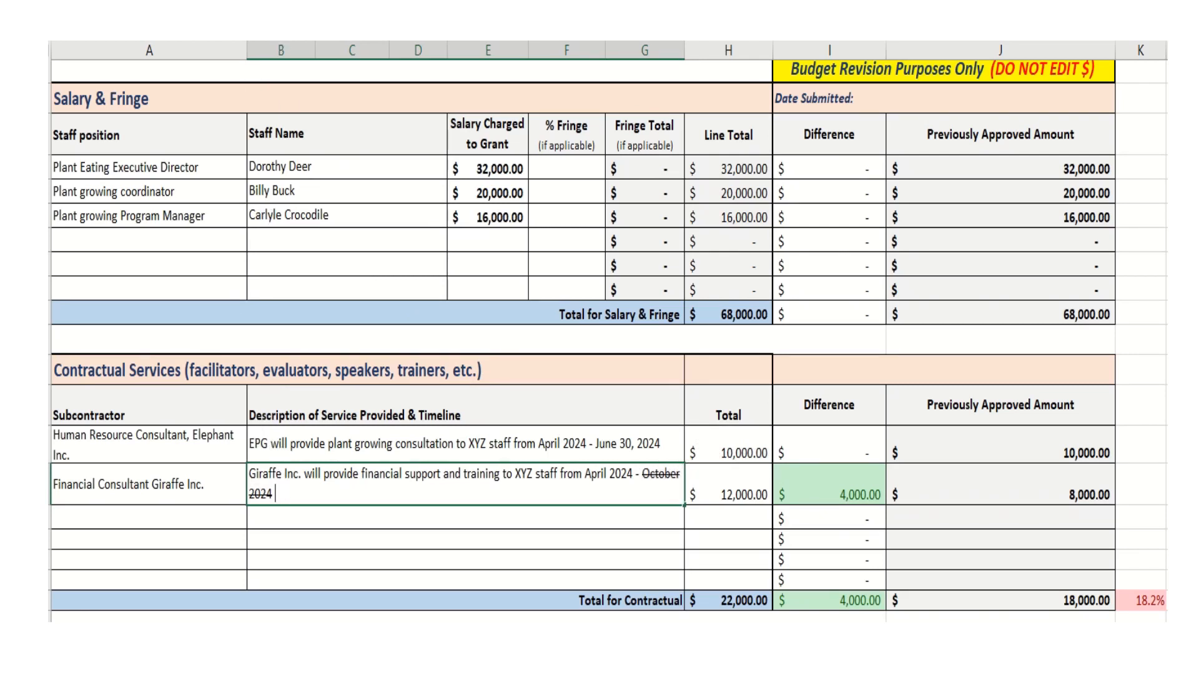
pyautogui.write('January 2025')
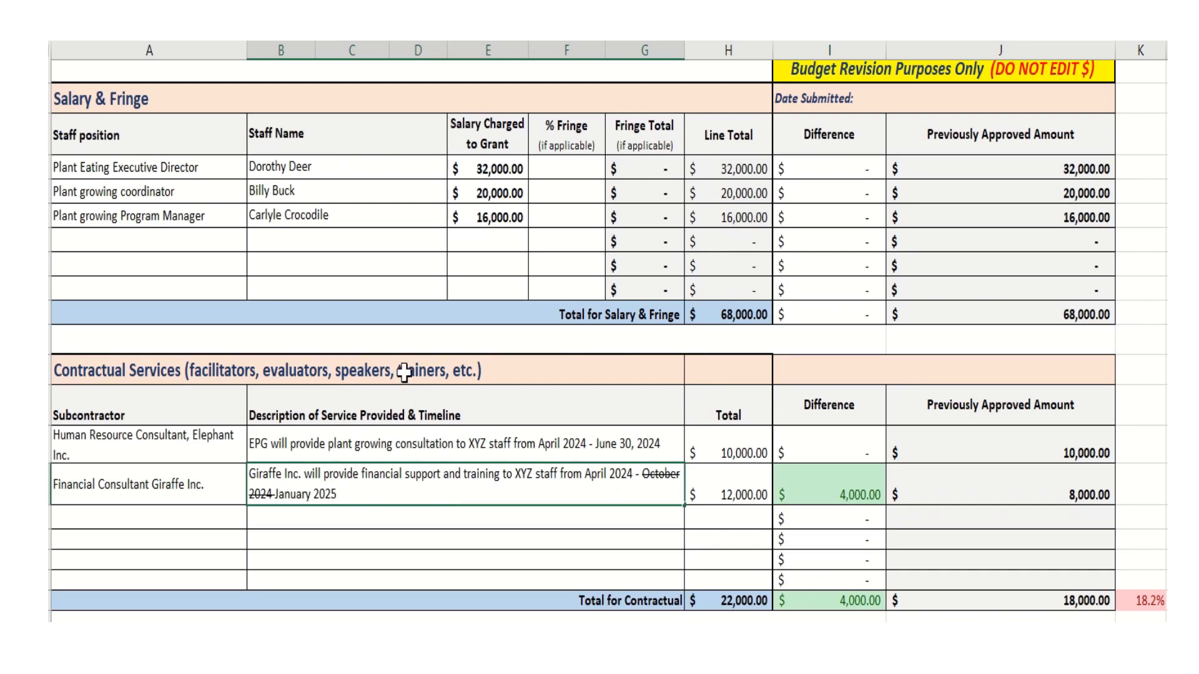
# - Set the Plant Eating Executive Director's salary charged to the grant to 28000
pyautogui.scroll(1, 399, 368)
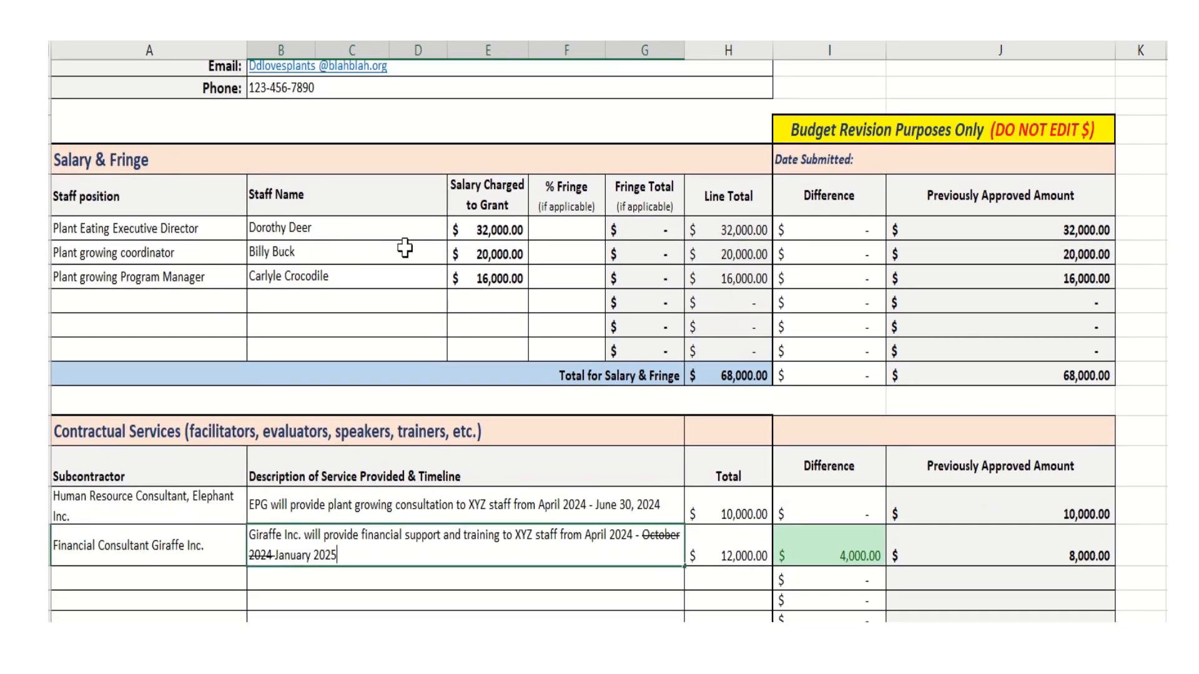
pyautogui.click(489, 230)
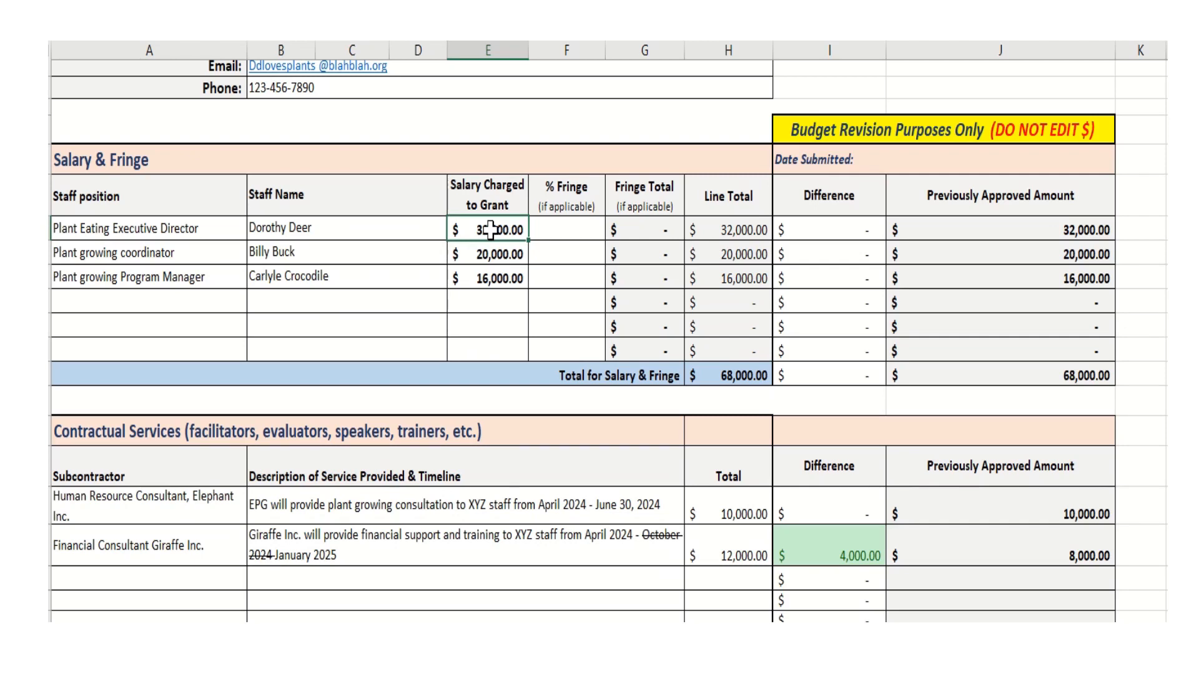
pyautogui.write('28000')
pyautogui.press('Return')
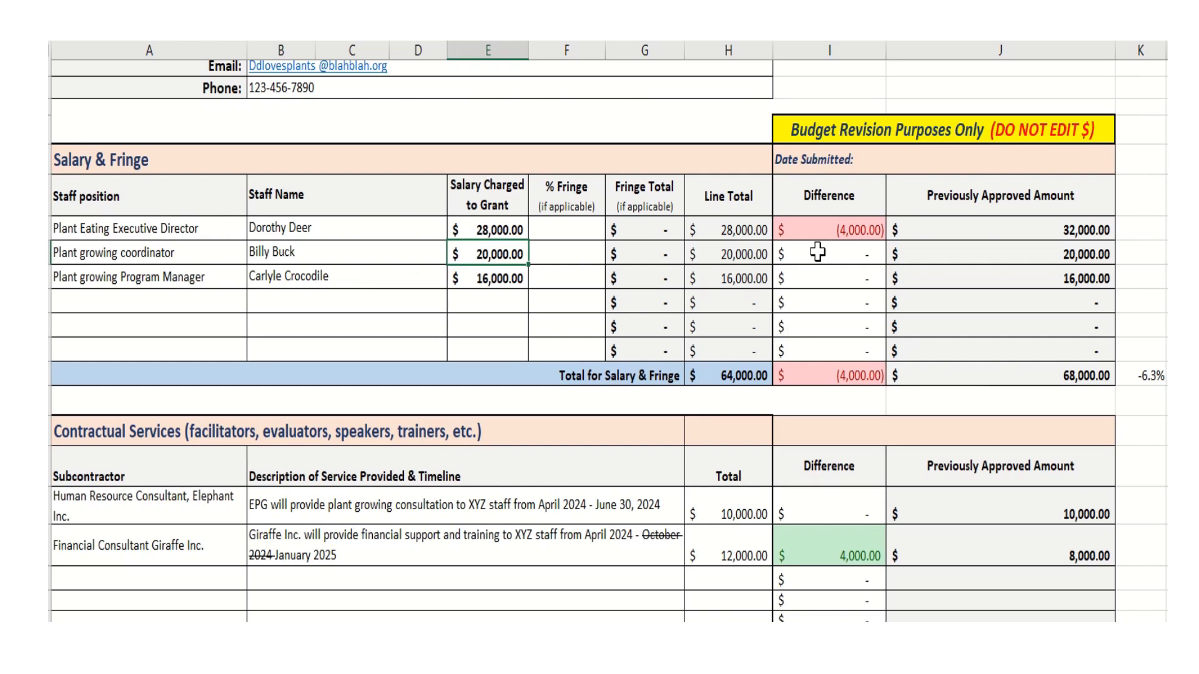
# - Check the differences from the previously approved amounts in every section, the total budget difference, and the percentage changes for salary and contractual
pyautogui.scroll(-4, 817, 252)
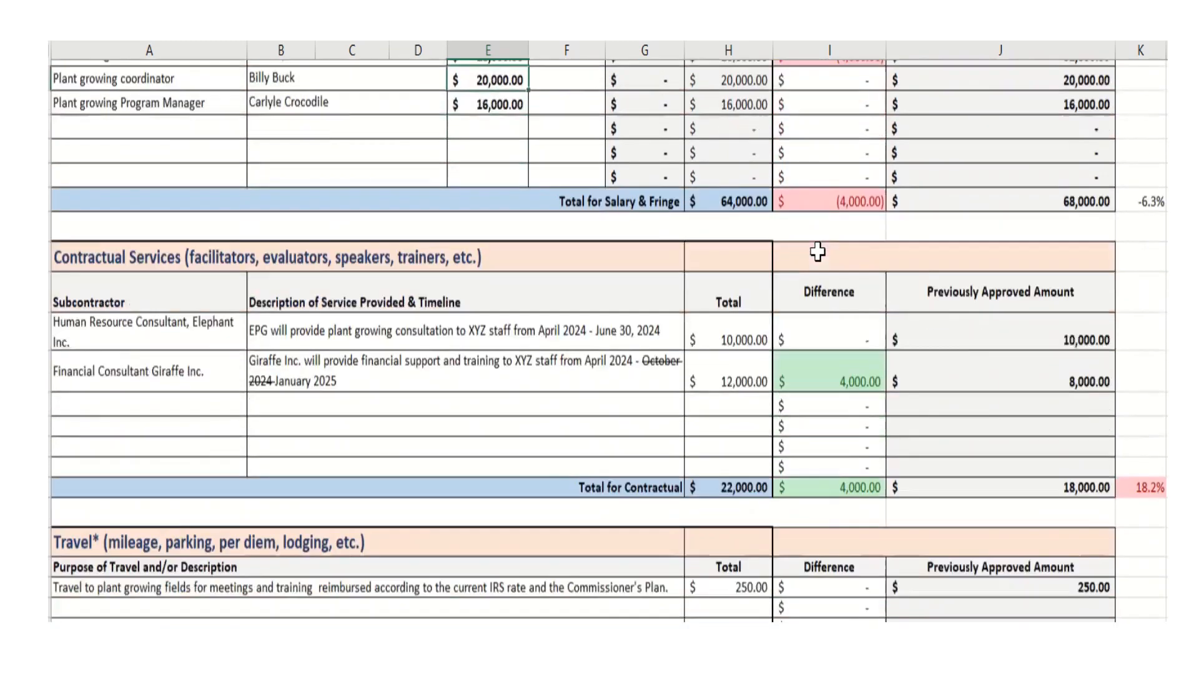
pyautogui.scroll(-8, 817, 252)
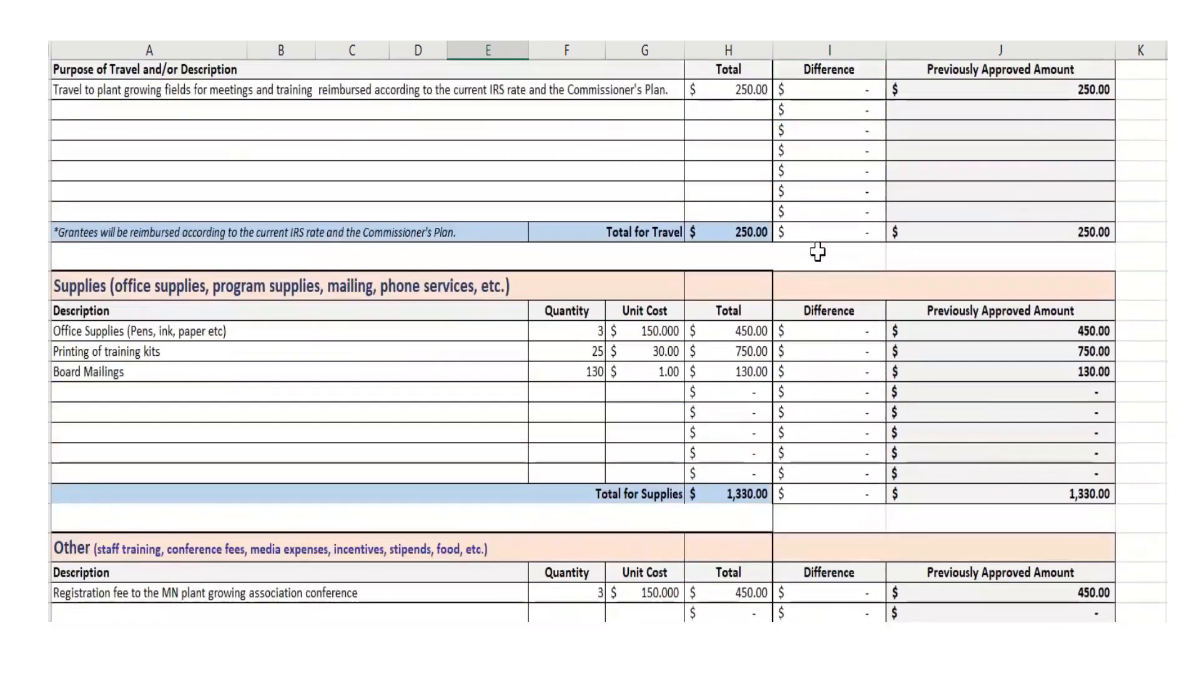
pyautogui.scroll(-5, 817, 251)
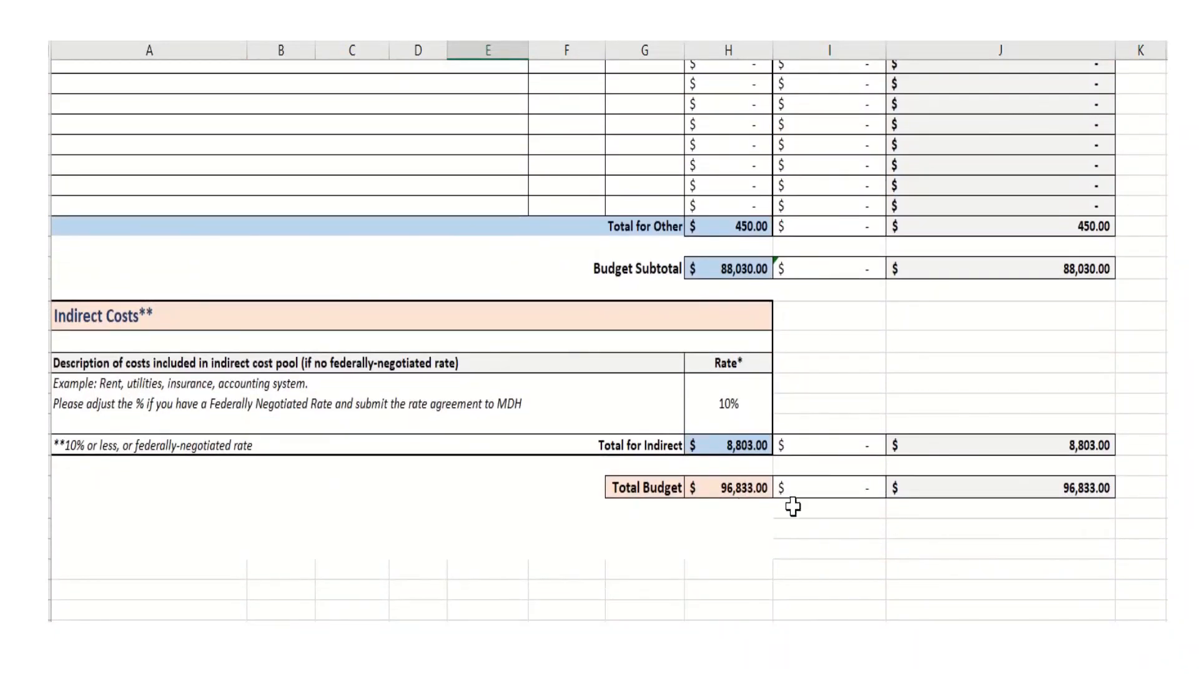
pyautogui.scroll(10, 788, 475)
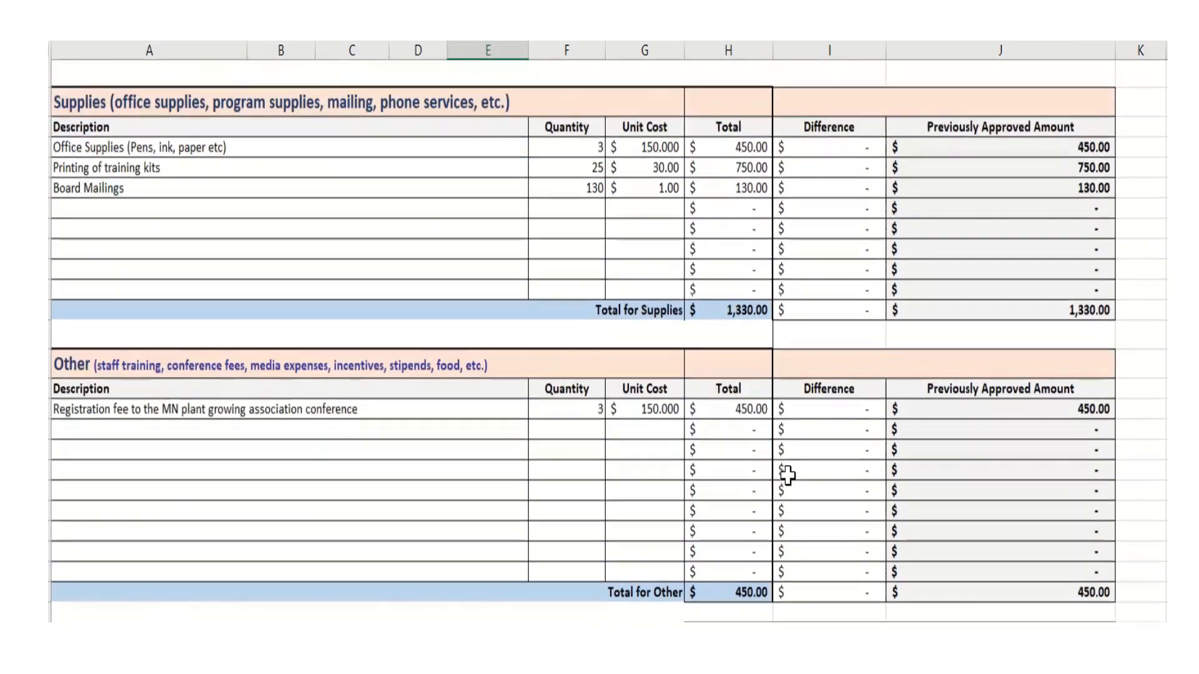
pyautogui.scroll(6, 788, 476)
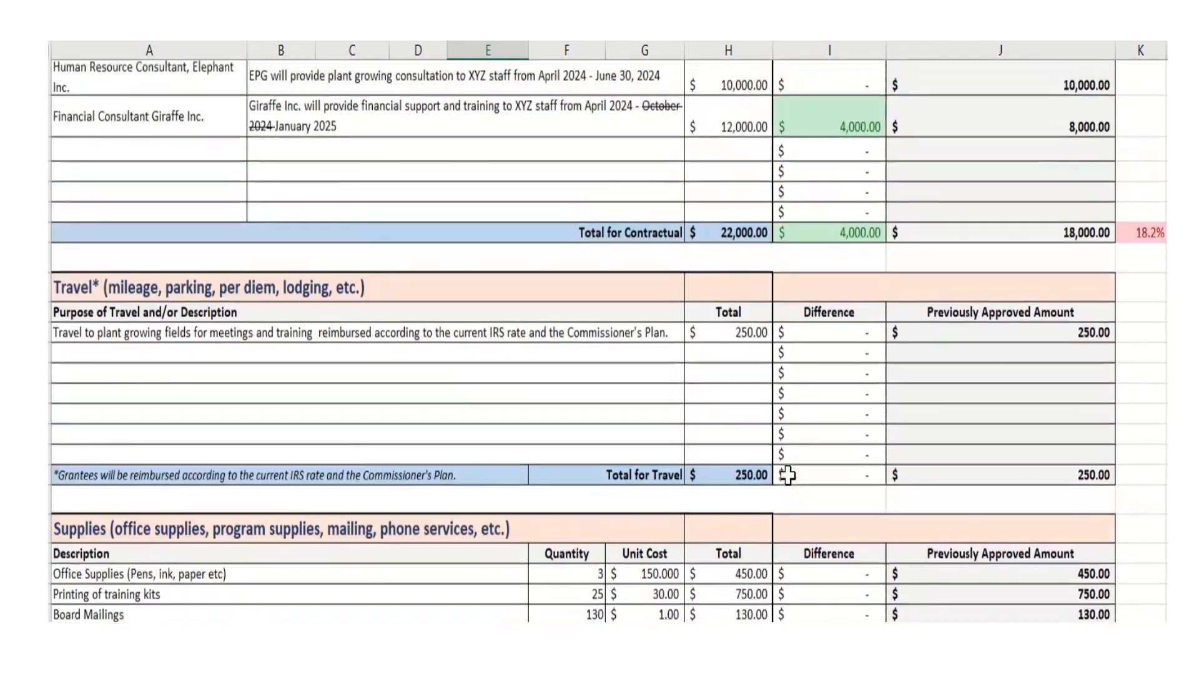
pyautogui.scroll(2, 787, 475)
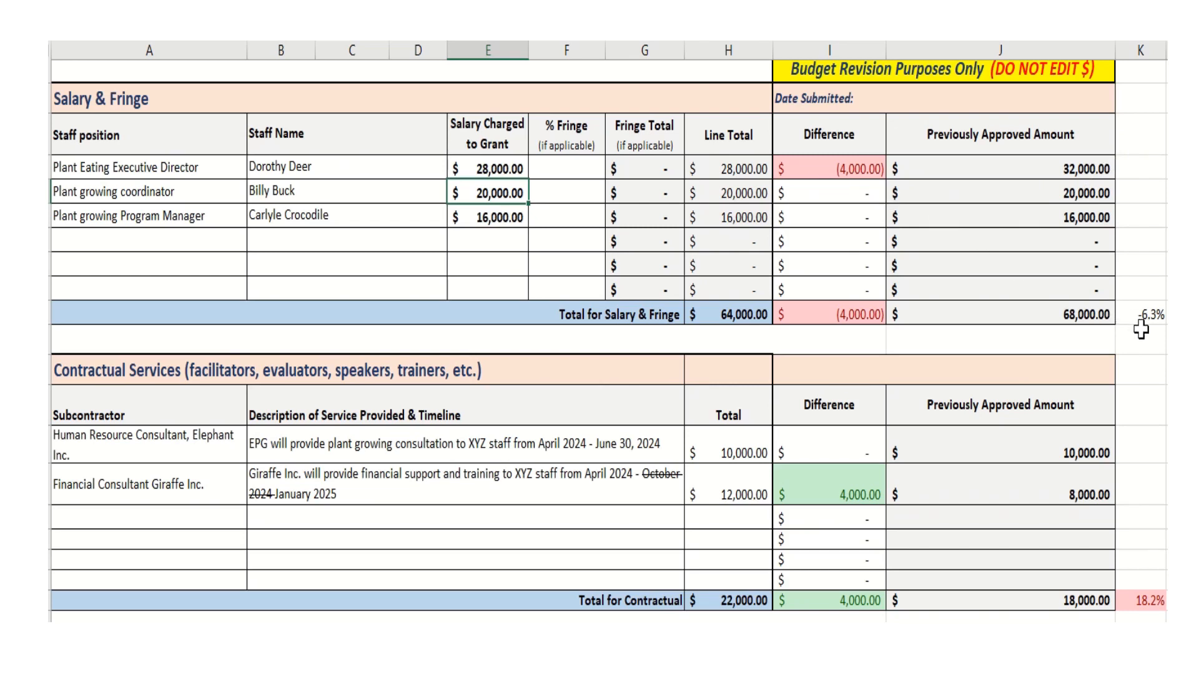
pyautogui.scroll(-1, 1140, 330)
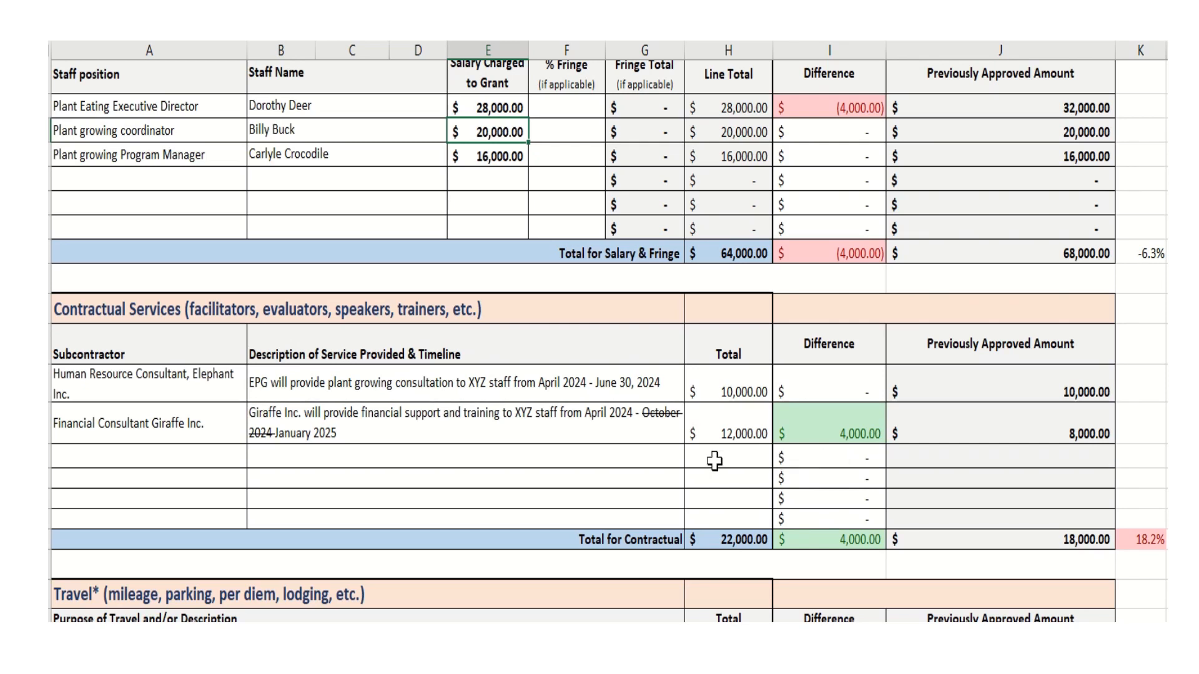
pyautogui.scroll(1, 714, 461)
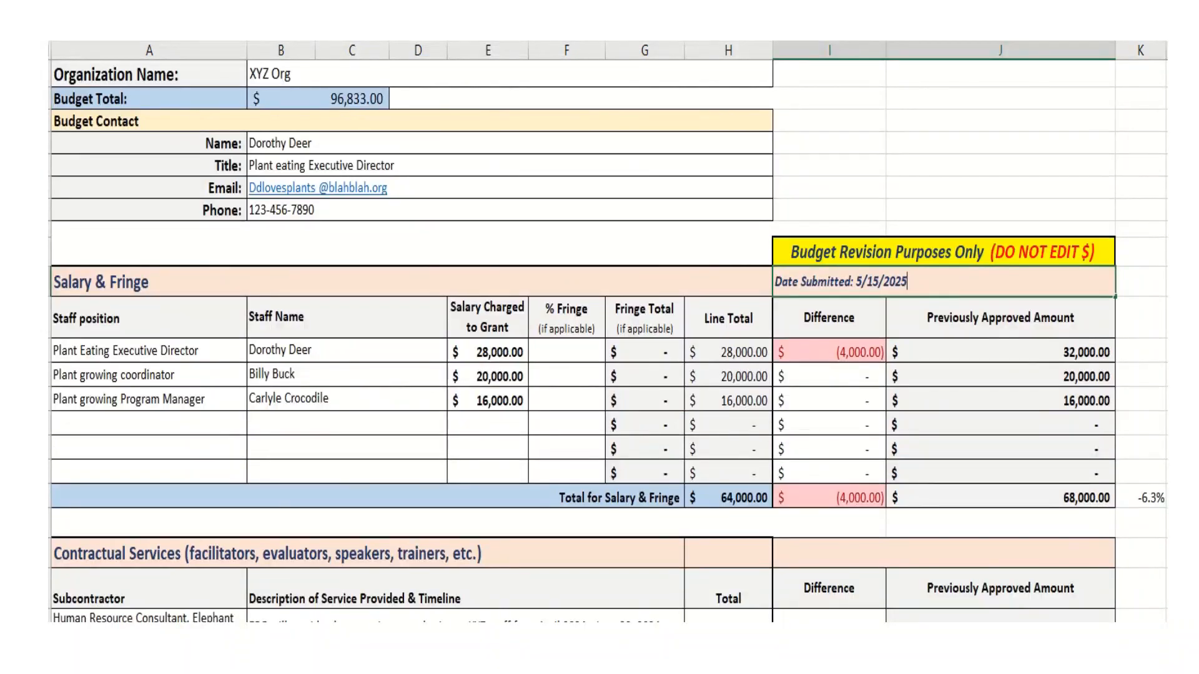